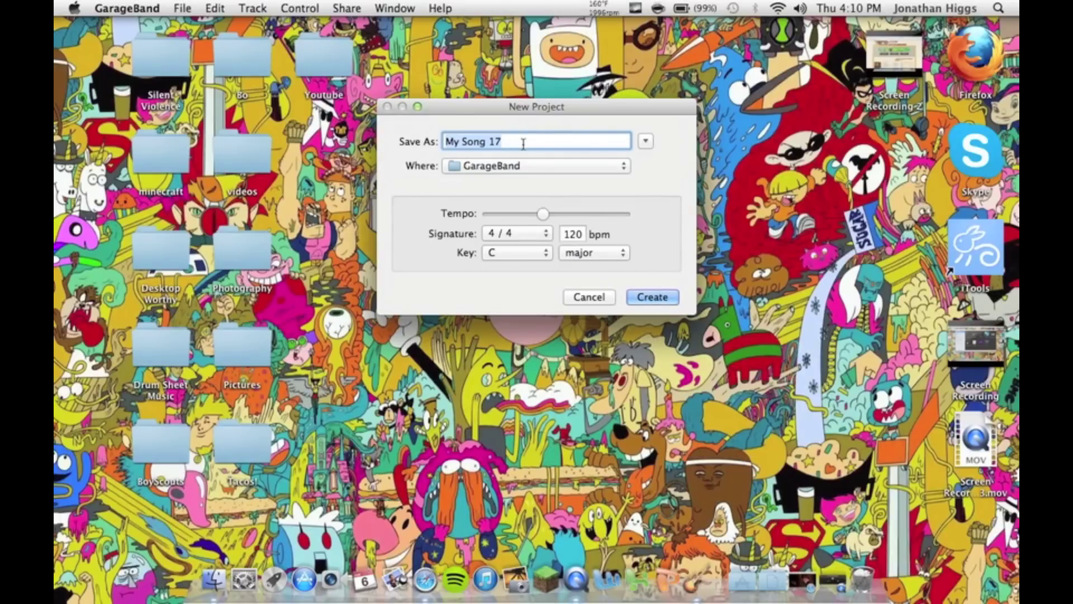
type("Dopee ")
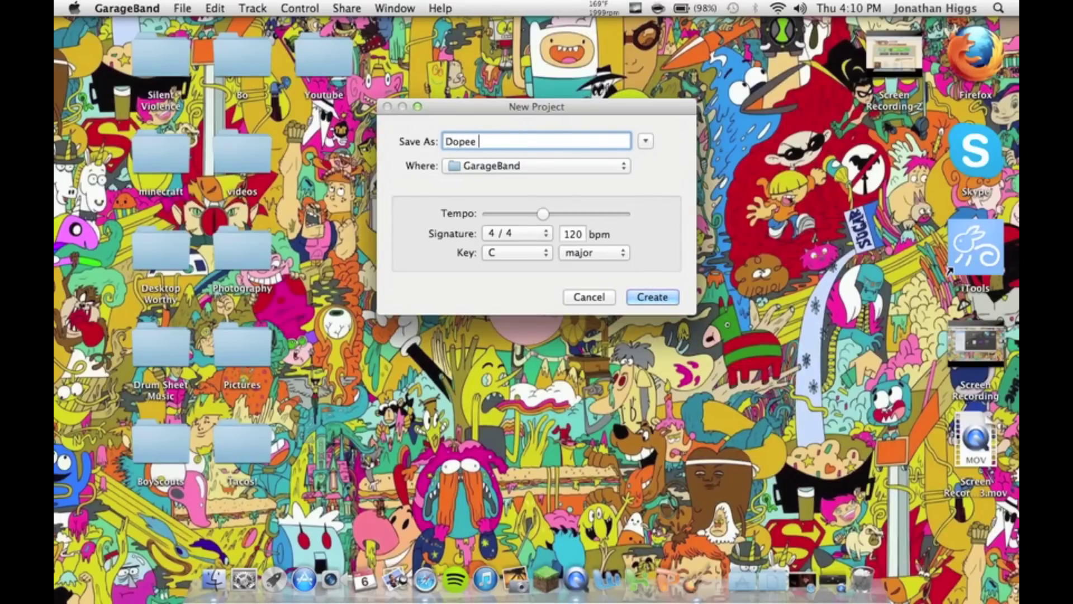
type("Song")
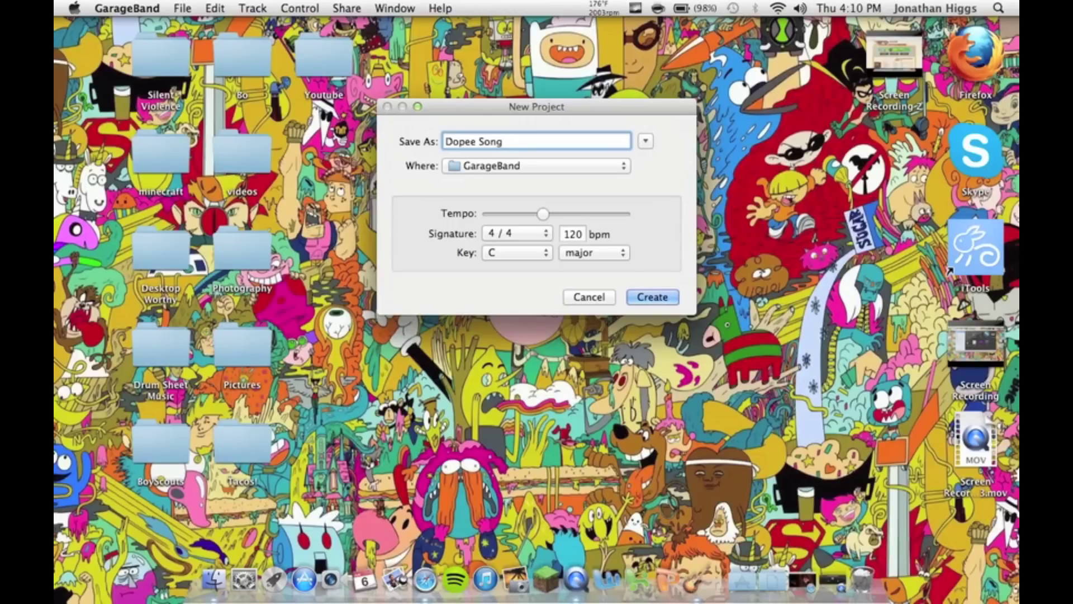
Create the new project with the name 'Dopee Song'.
key("Return")
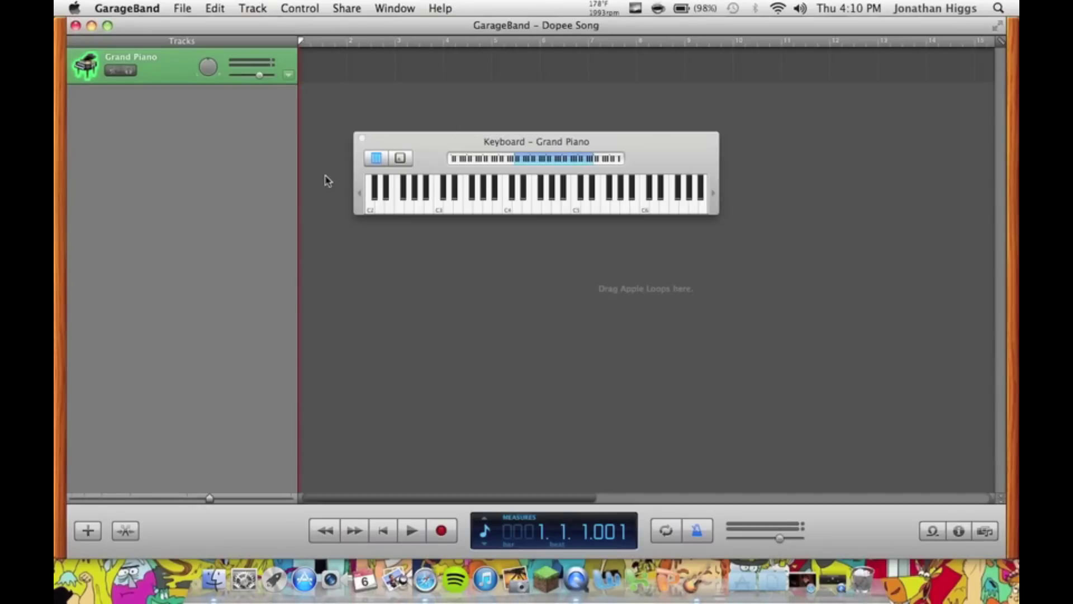
Close the on-screen keyboard, delete the Grand Piano track, and show the Media Browser.
left_click(362, 139)
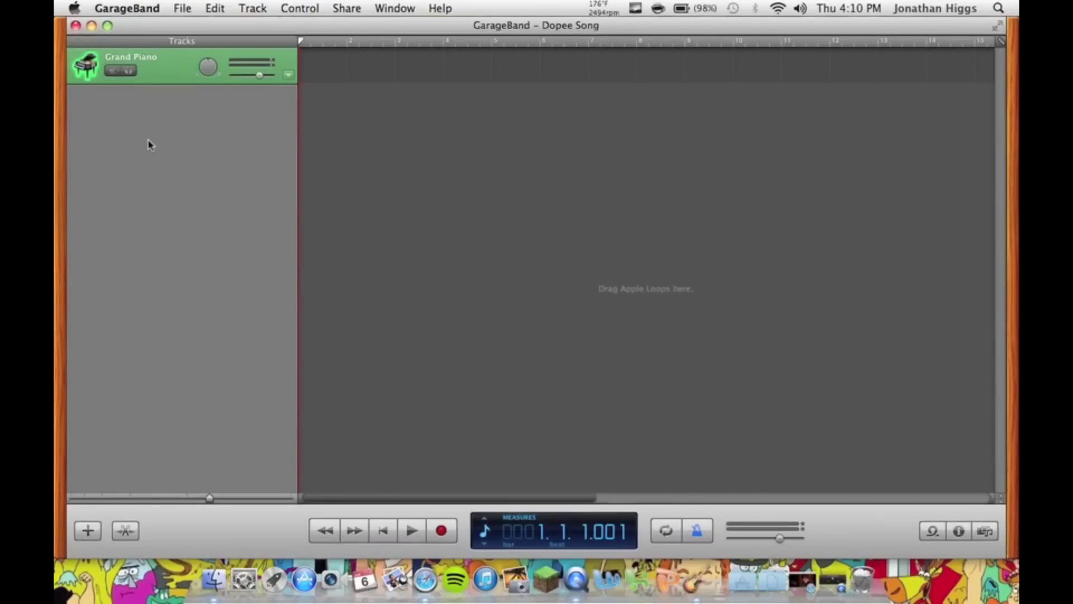
key("super+BackSpace")
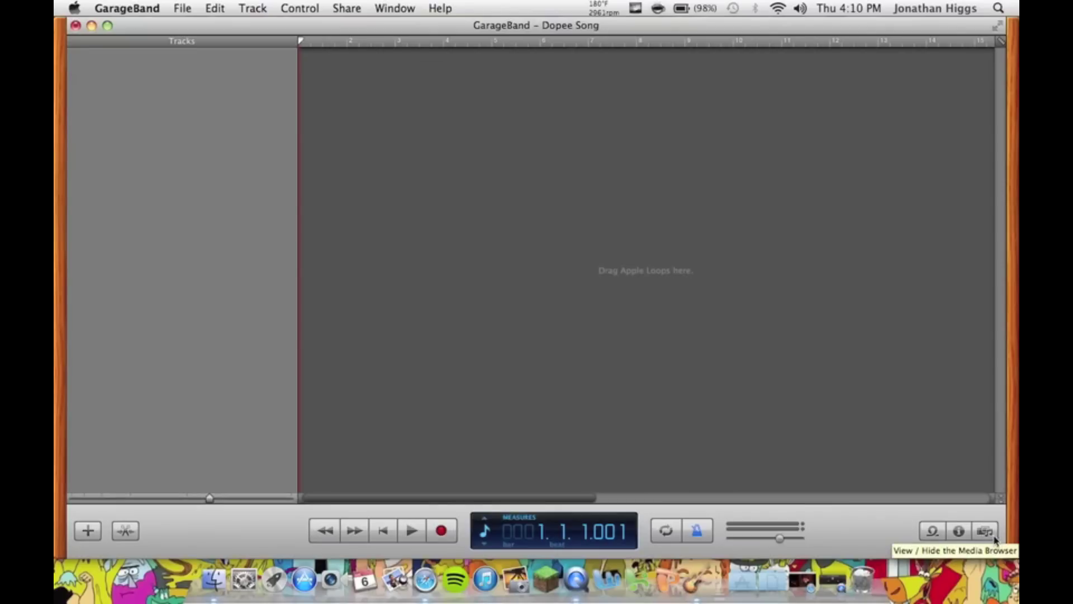
left_click(991, 537)
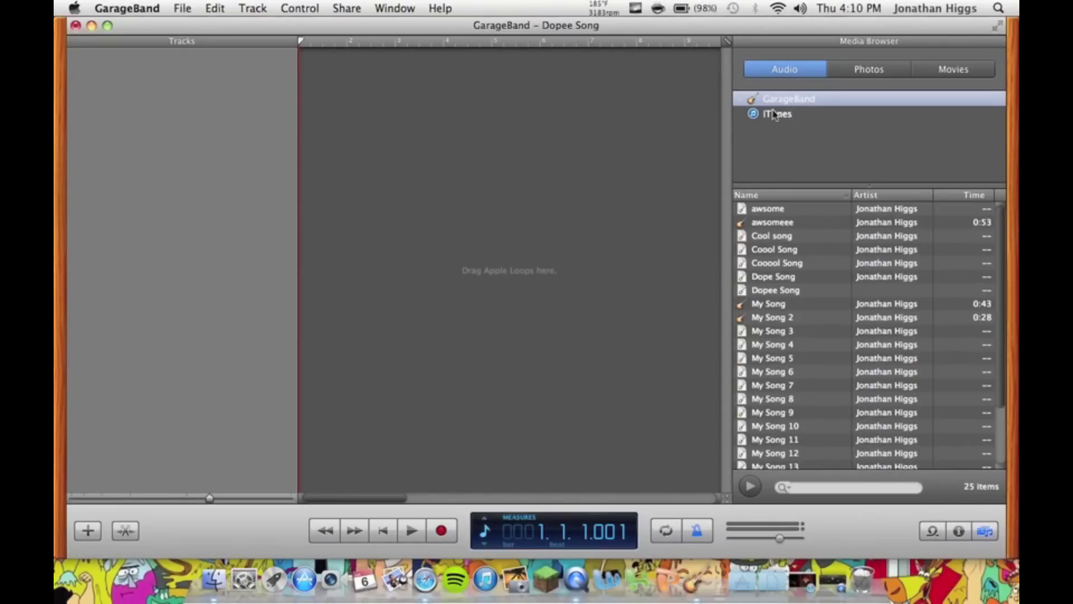
Drag Back In Black from the iTunes library into the Tracks area as a new track.
left_click(776, 117)
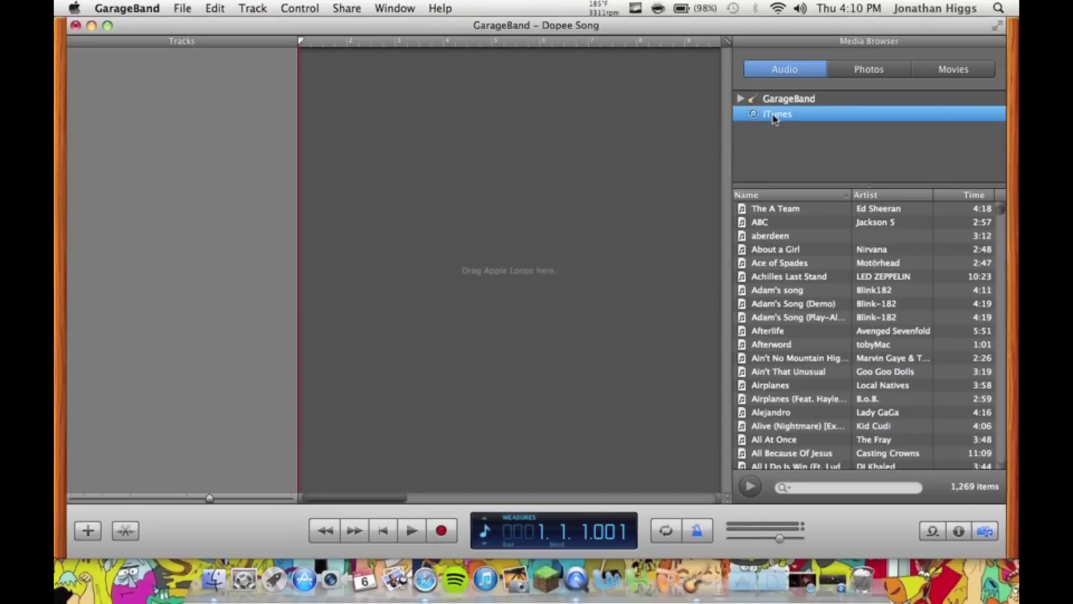
scroll(795, 360, "down", 3)
scroll(795, 358, "down", 3)
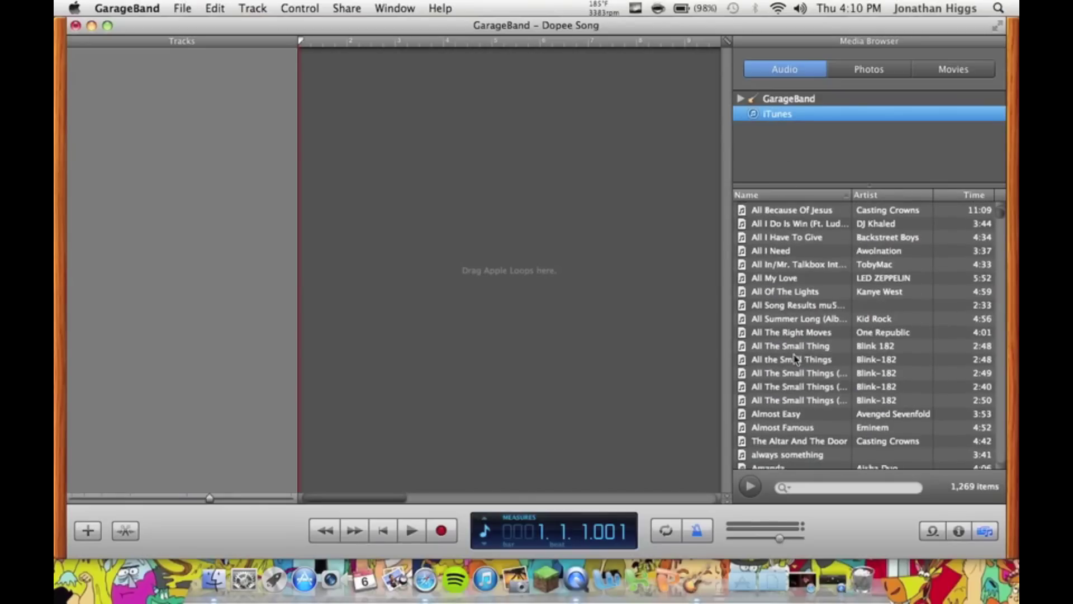
scroll(796, 359, "down", 3)
scroll(796, 359, "down", 3)
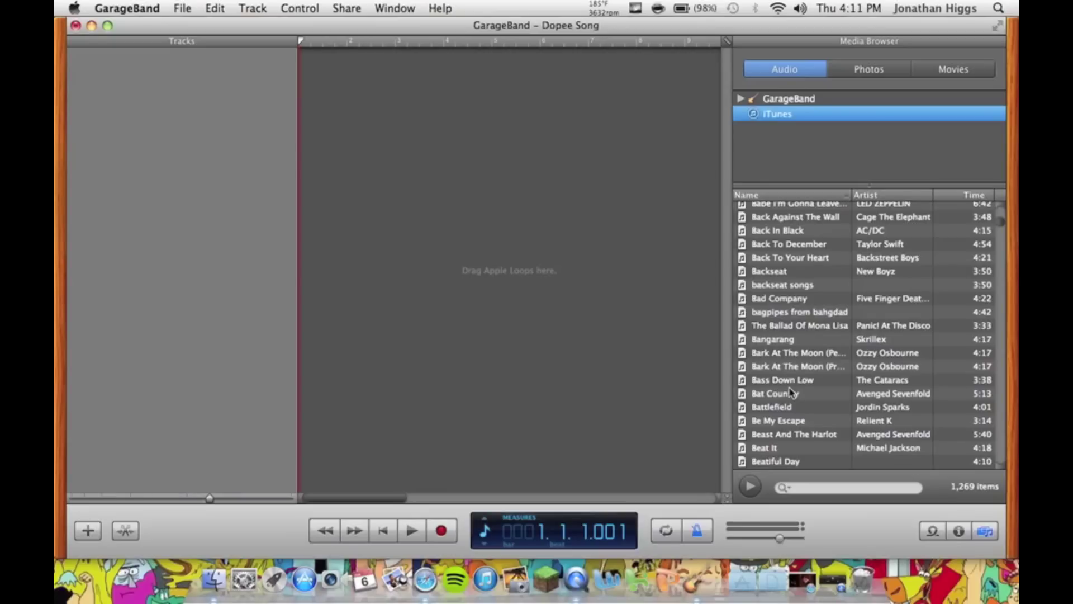
scroll(776, 299, "up", 1)
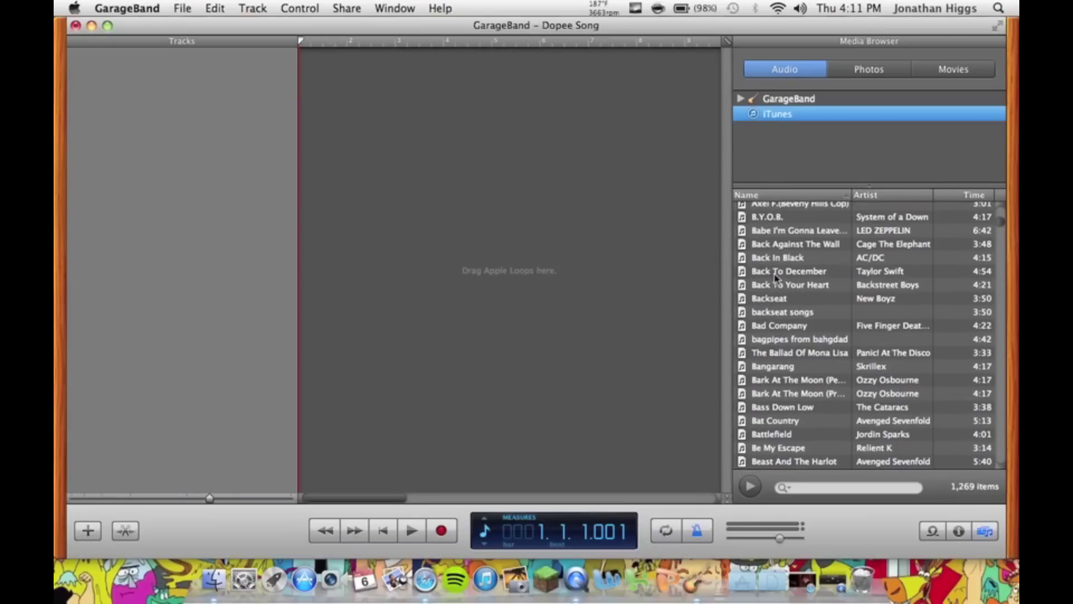
left_click_drag(777, 266, 758, 258)
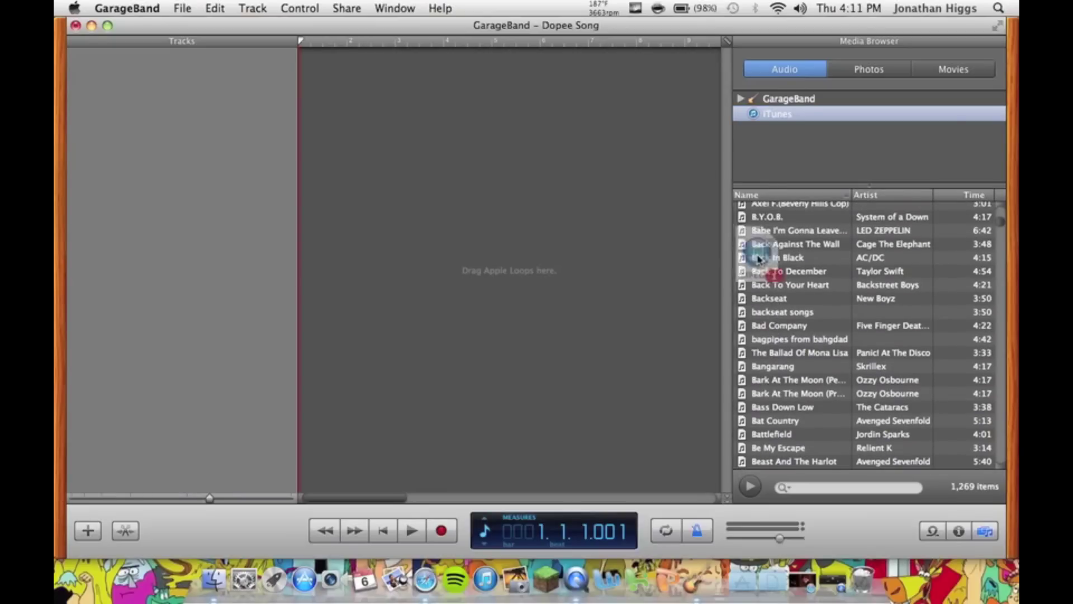
mouse_move(758, 258)
left_mouse_down()
mouse_move(274, 57)
mouse_move(240, 99)
left_mouse_up()
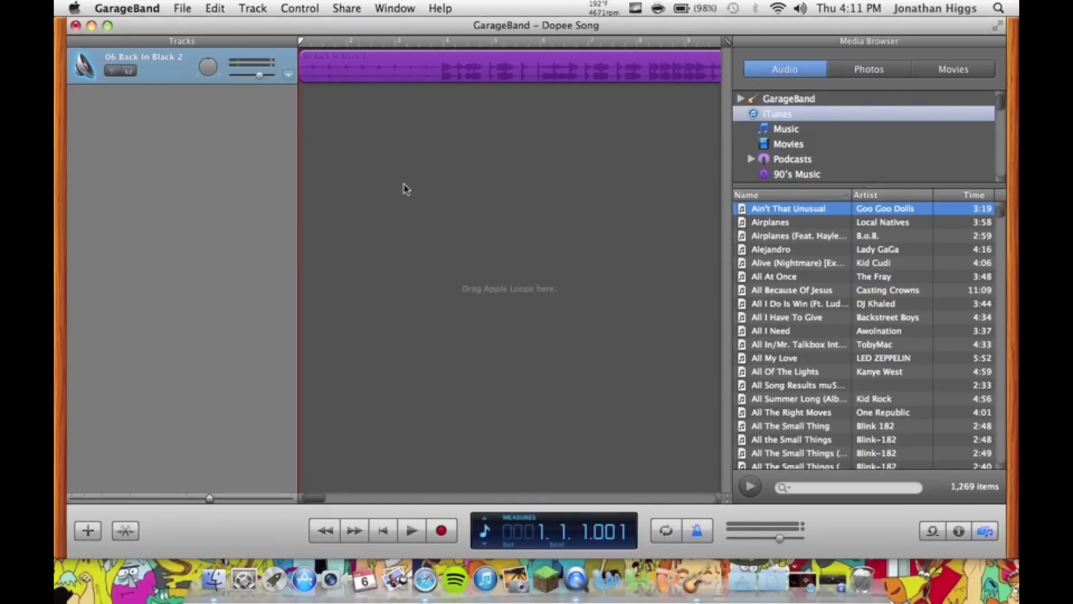
Enable Follow Tempo & Pitch for the Back In Black region.
double_click(406, 73)
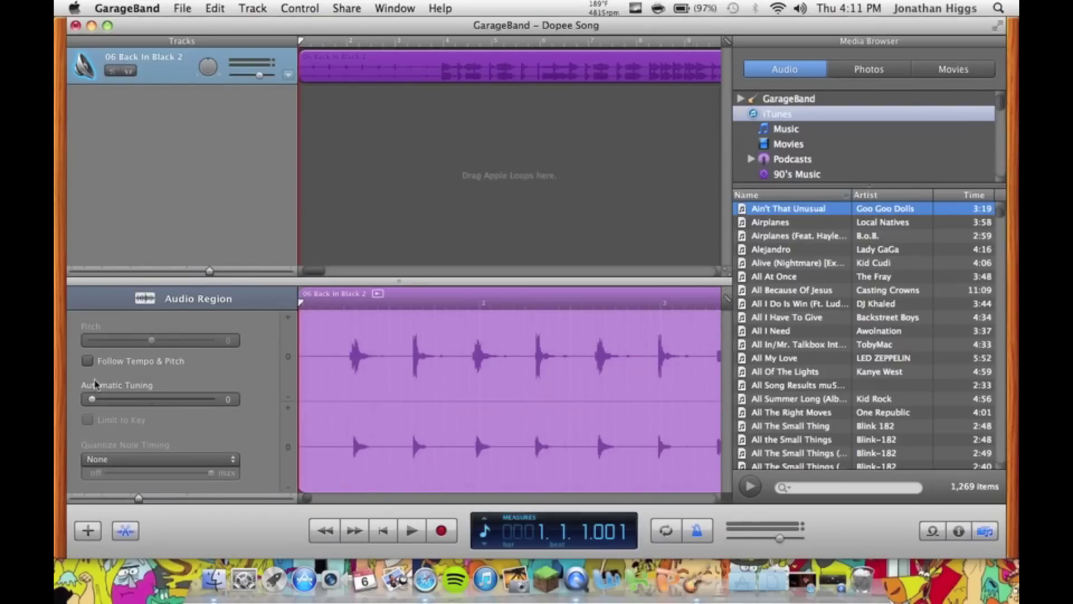
left_click(87, 362)
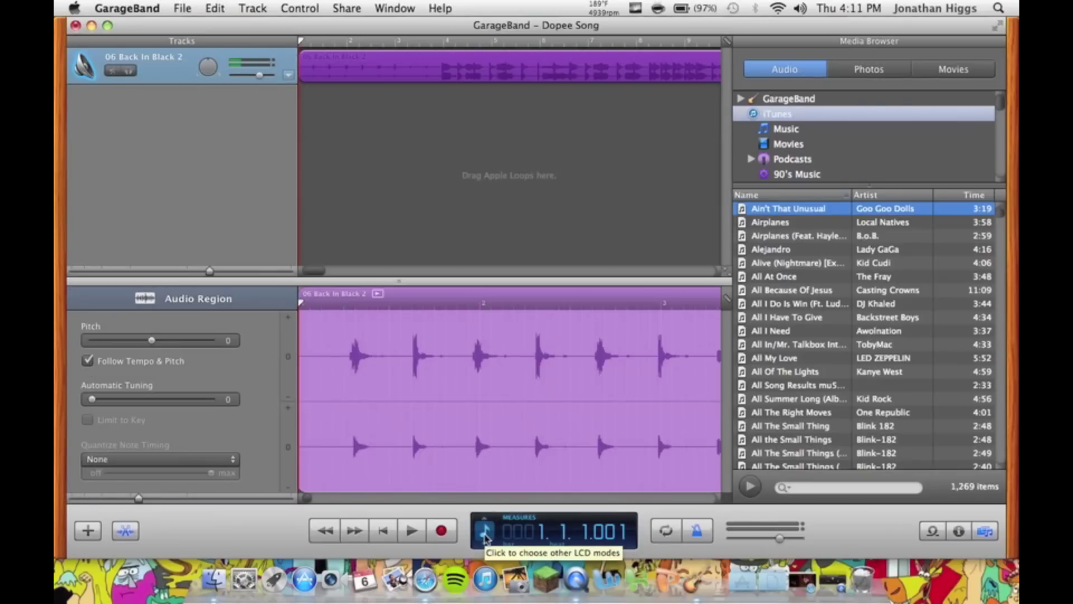
Switch the LCD to Project mode and set the tempo to 182 bpm.
left_click(486, 535)
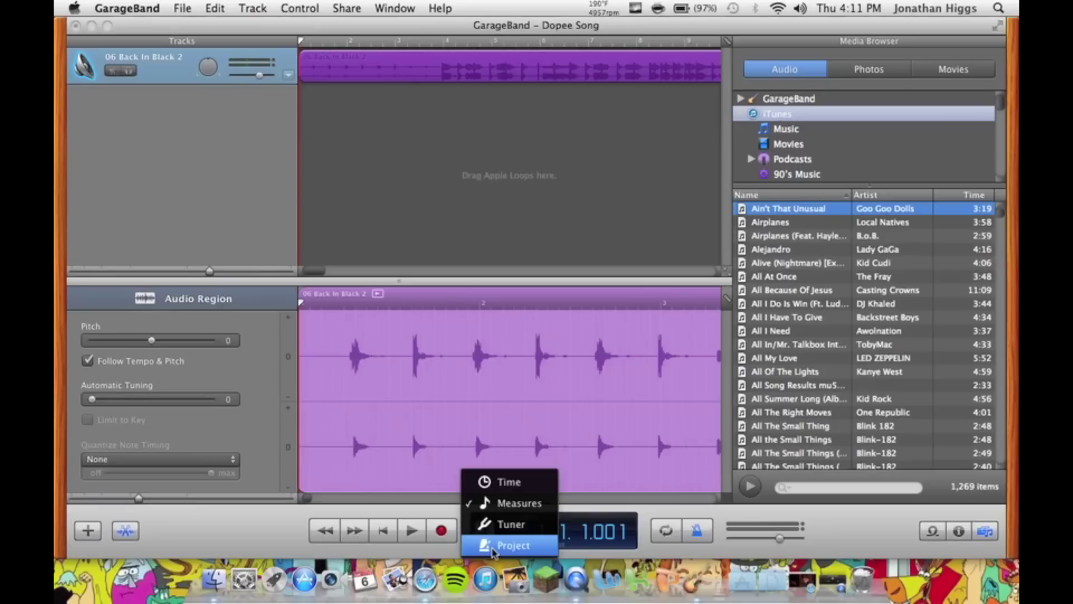
left_click(494, 547)
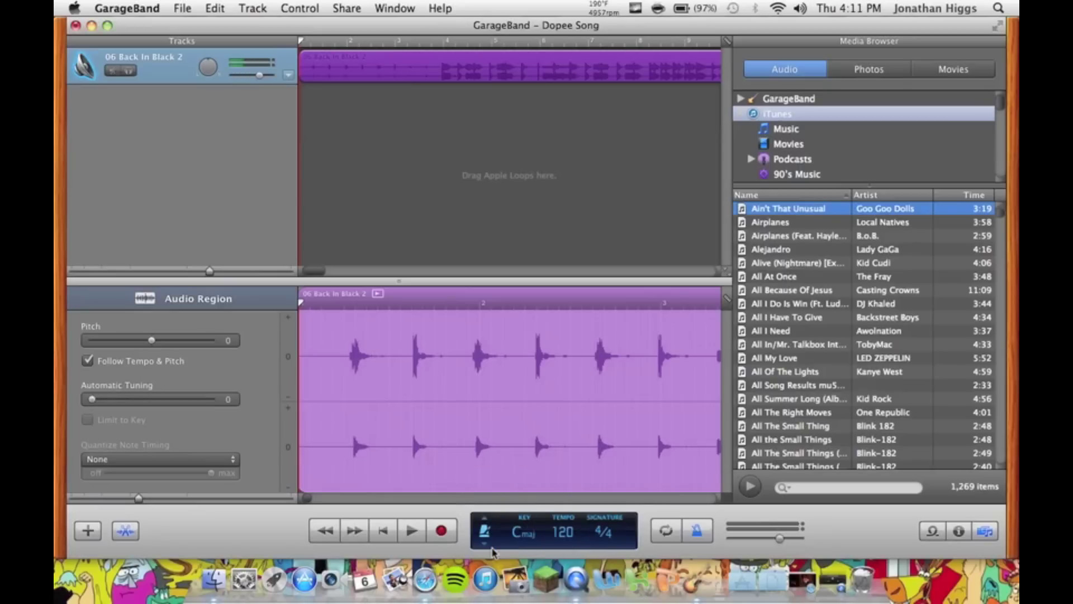
left_click(569, 537)
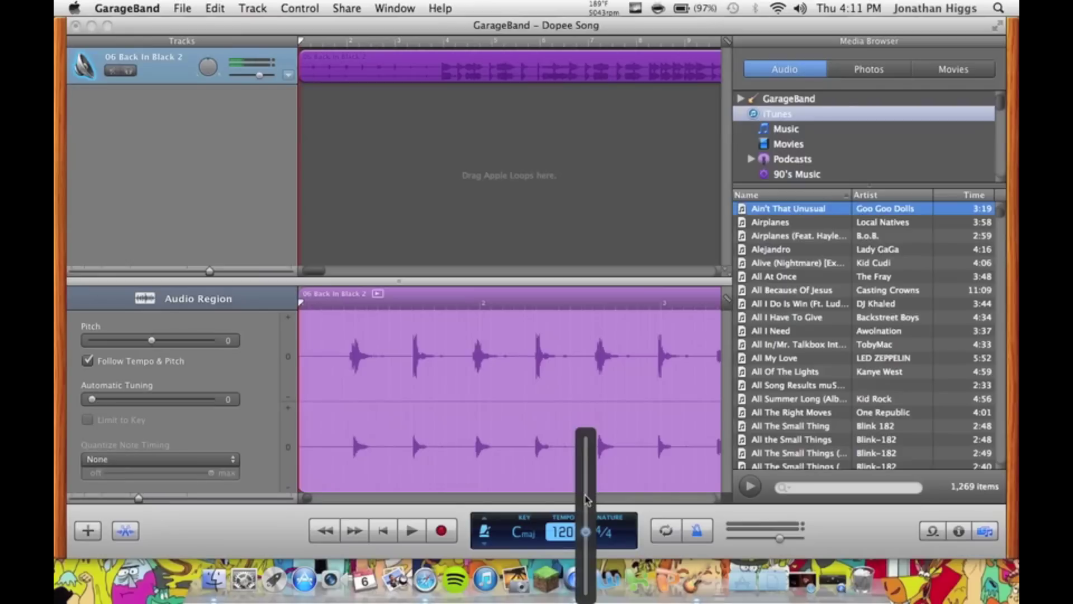
left_click_drag(587, 493, 586, 488)
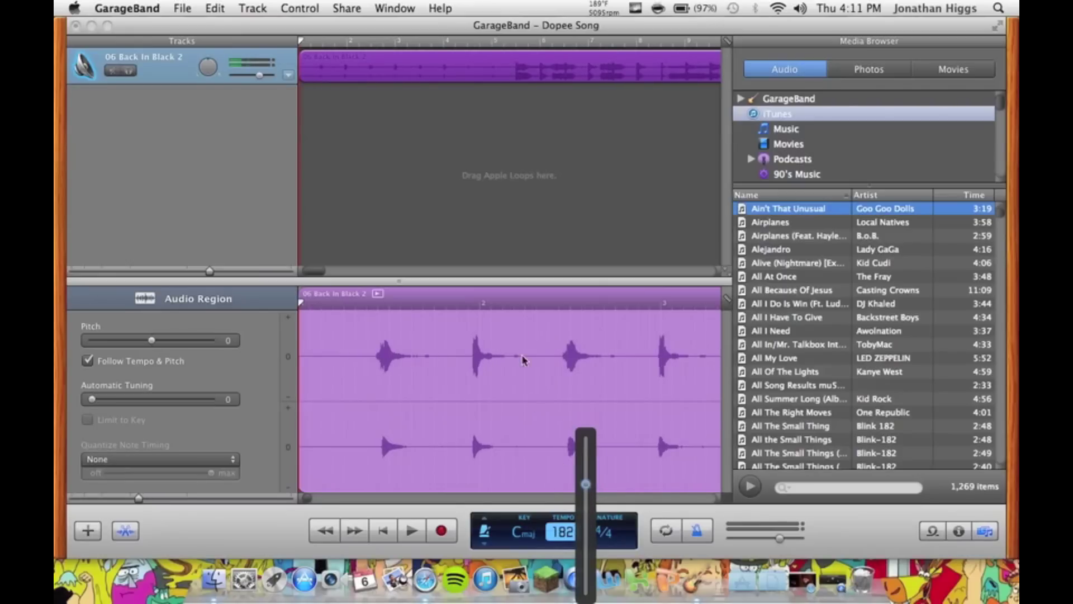
left_click(564, 534)
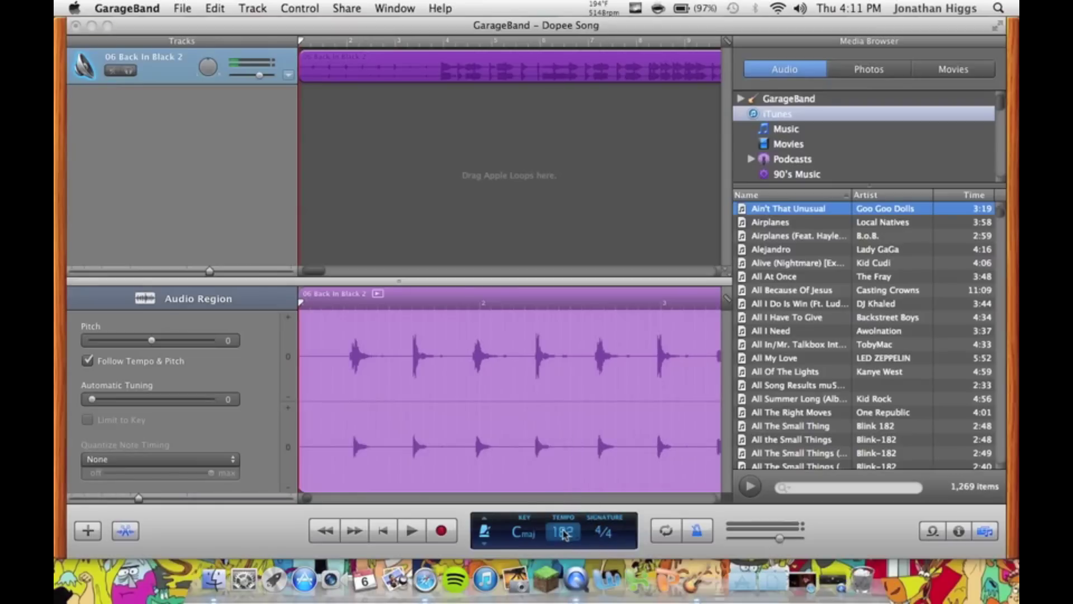
Play Back In Black at 182 bpm, turn off the metronome, then stop playback.
key("space")
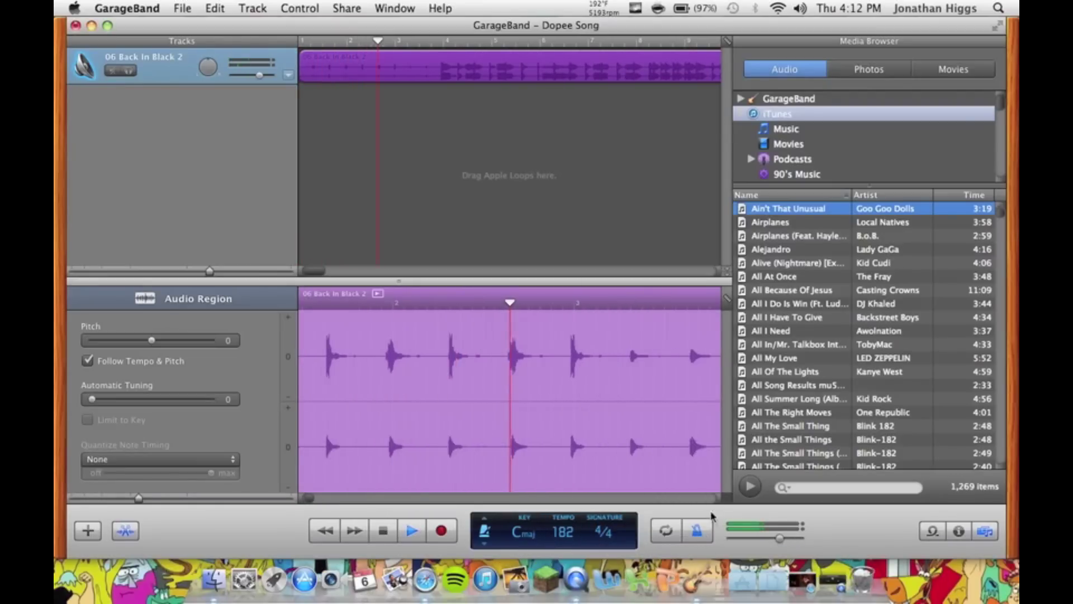
left_click(696, 529)
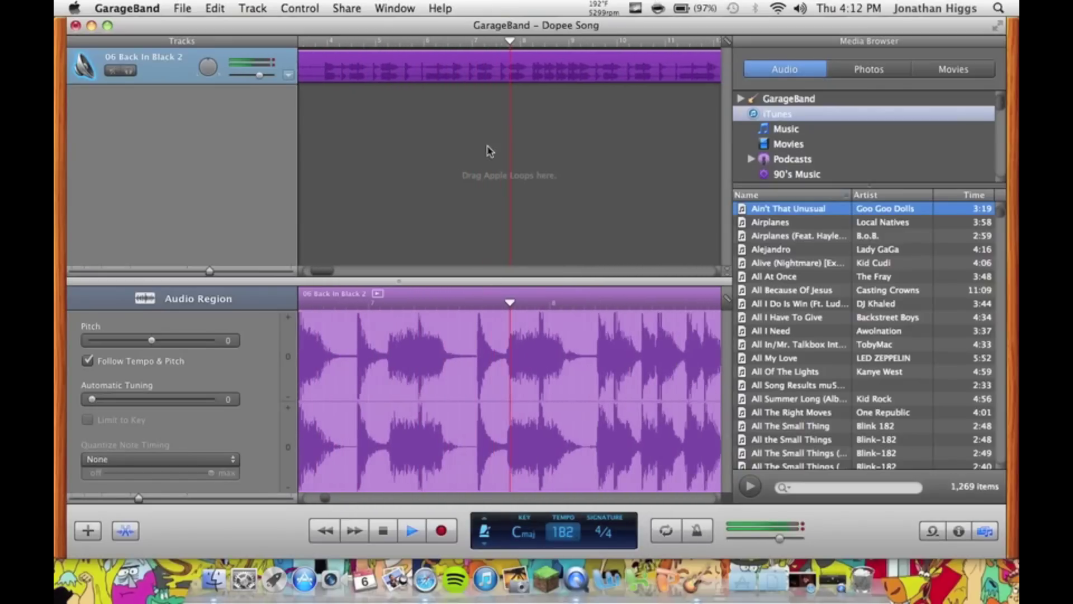
key("space")
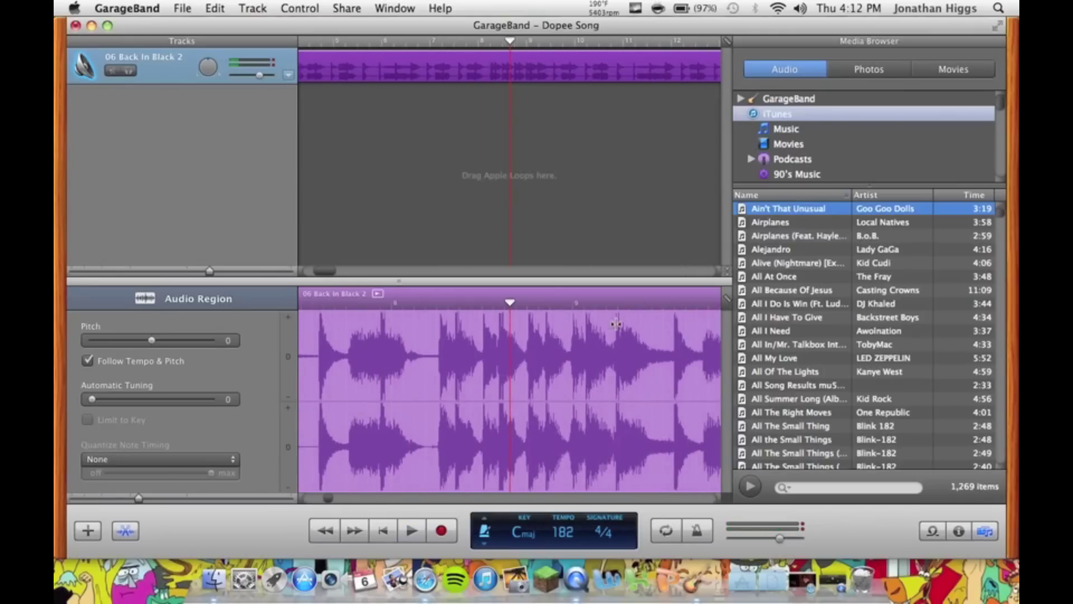
Lower the project tempo to 94 bpm.
left_click(561, 532)
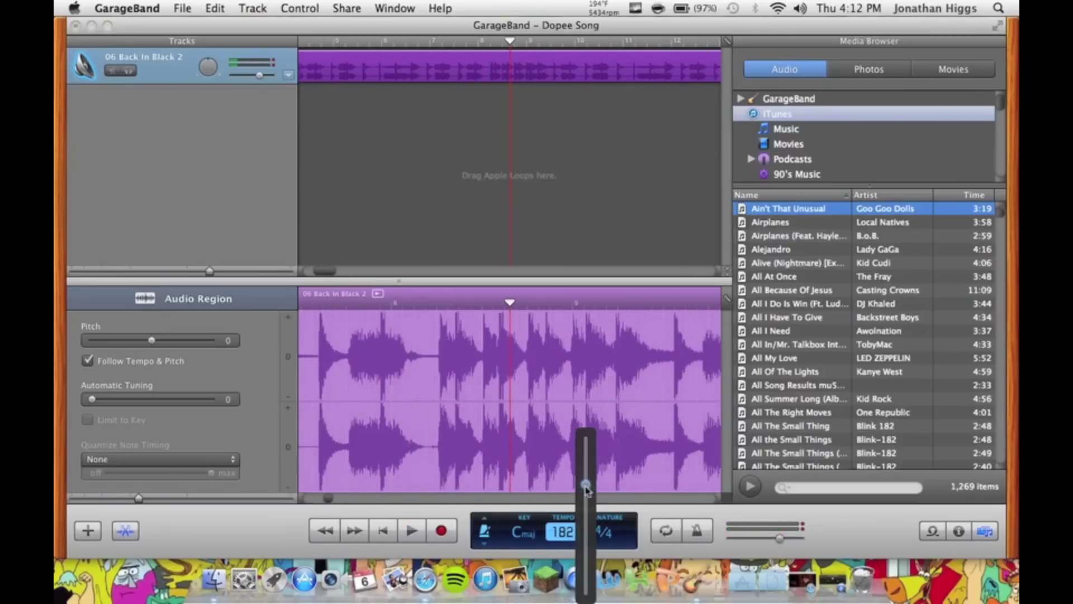
left_click_drag(586, 483, 583, 554)
left_click(563, 532)
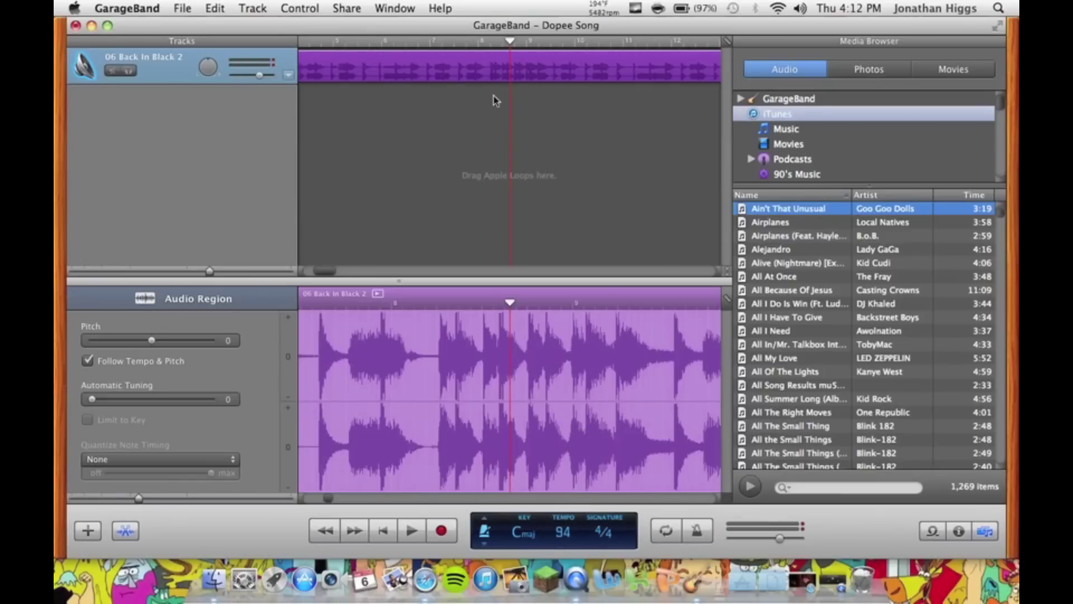
Replay Back In Black from the start at 94 bpm, stop, and switch to QuickTime Player.
key("Return")
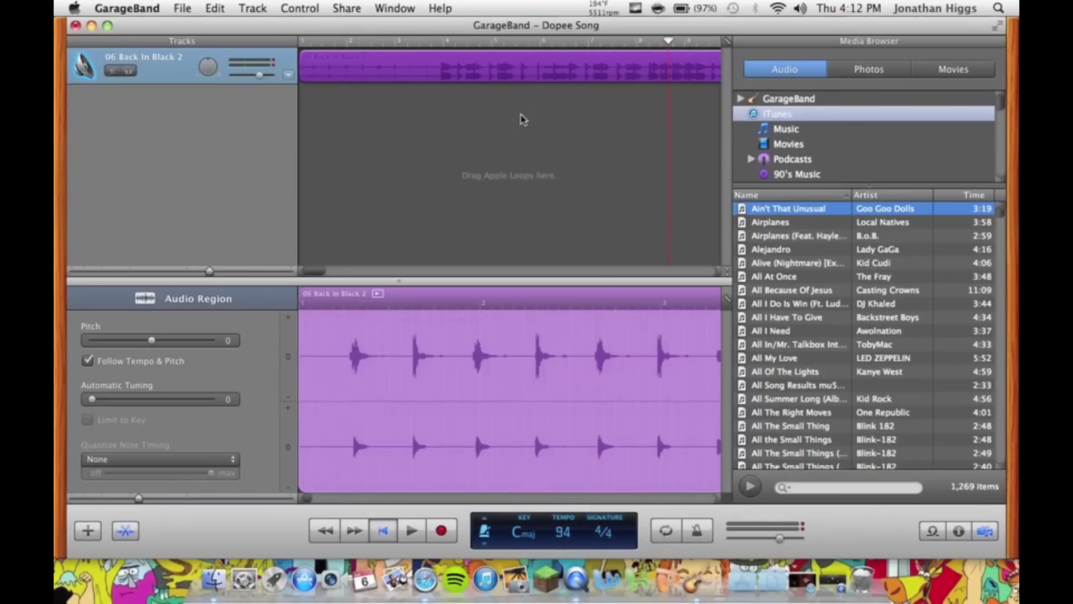
key("space")
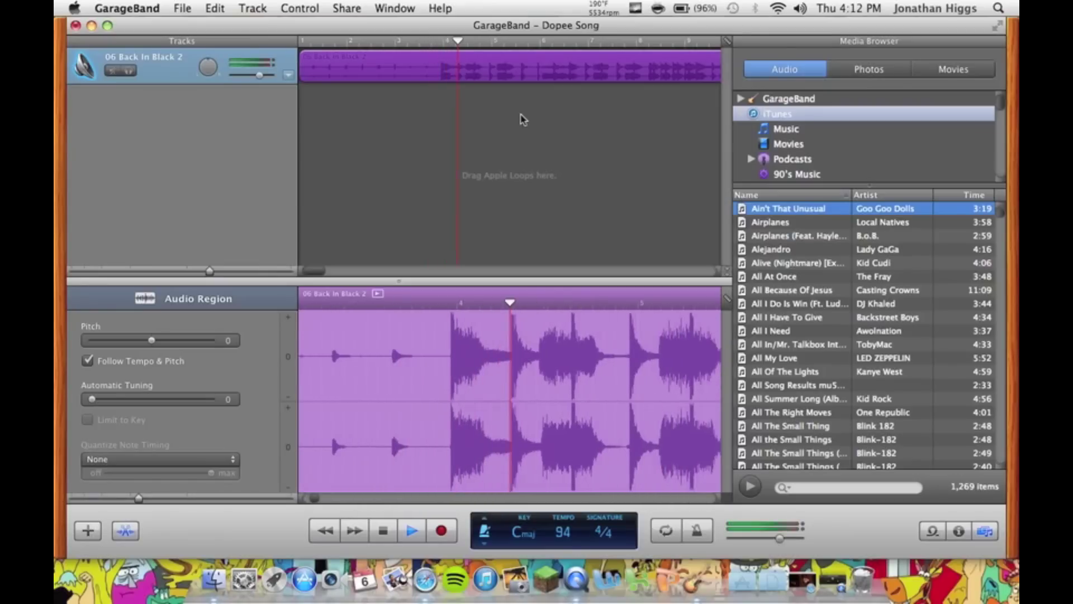
key("space")
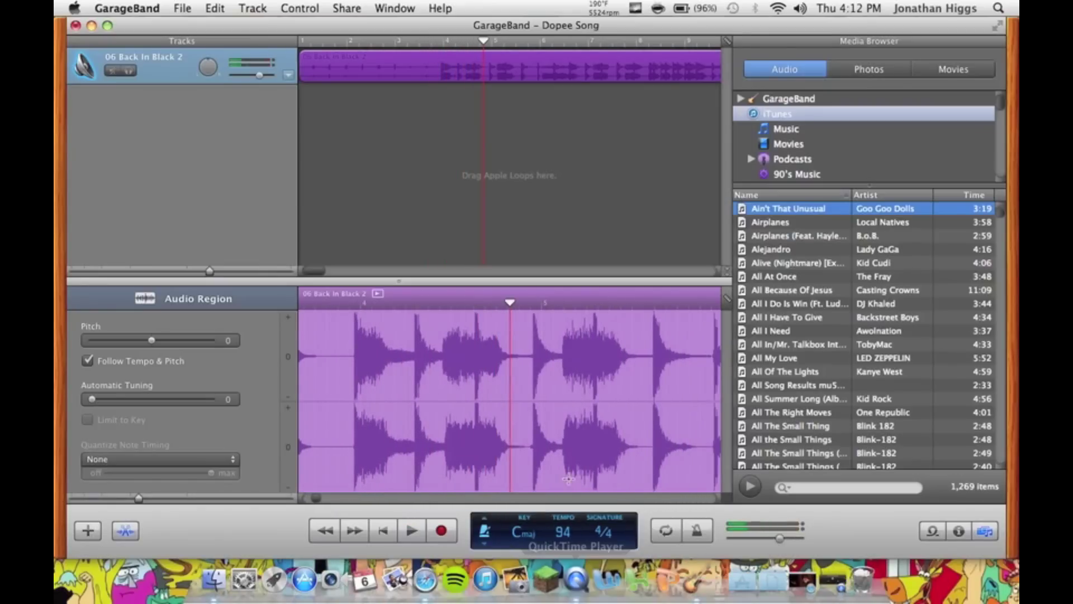
left_click(586, 533)
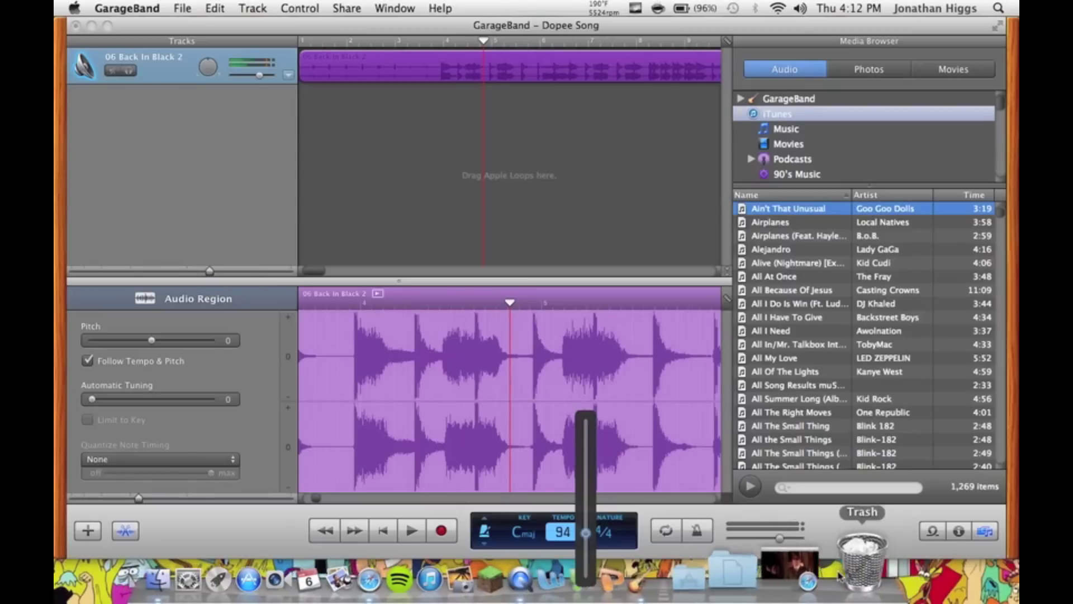
key("super+Tab")
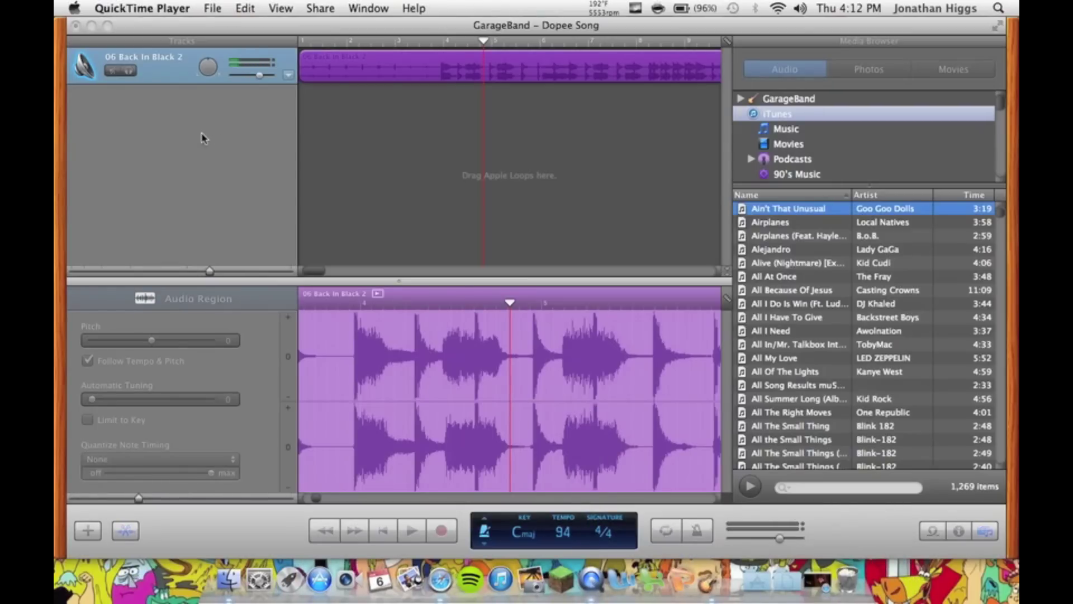